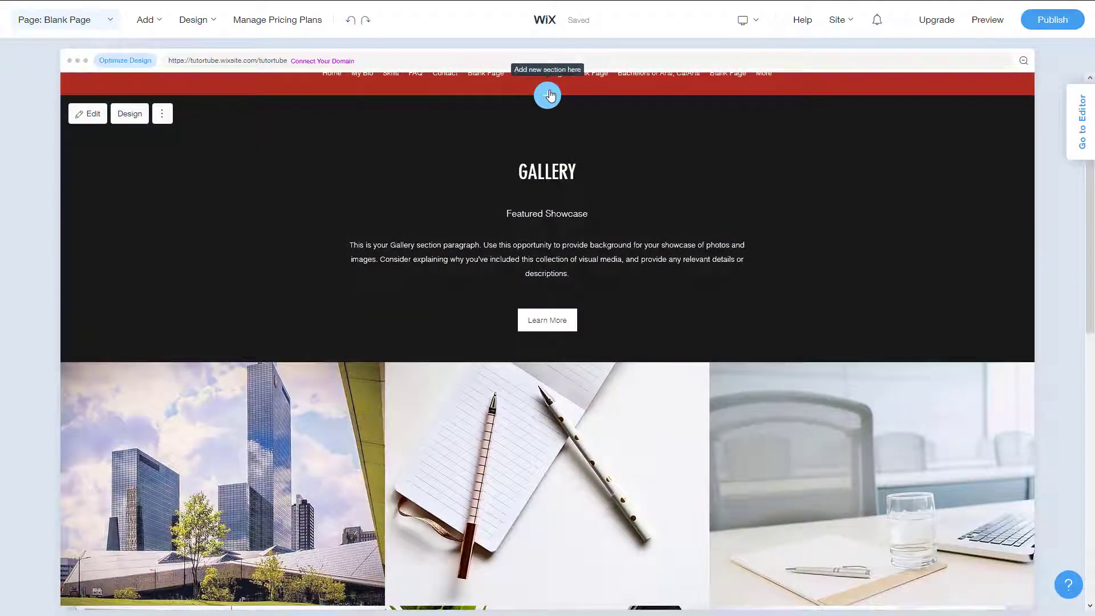
# Step: Add a Video Player section above the Gallery section, using the layout with a wide channel cover and three thumbnails below it
pyautogui.click(548, 95)
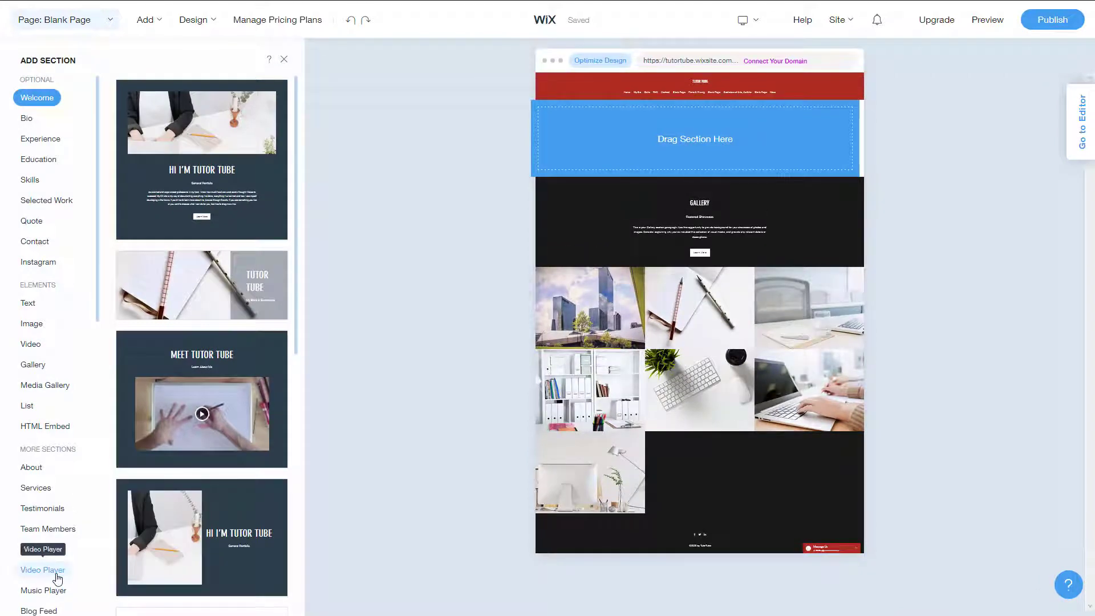
pyautogui.scroll(-1, 57, 578)
pyautogui.click(55, 542)
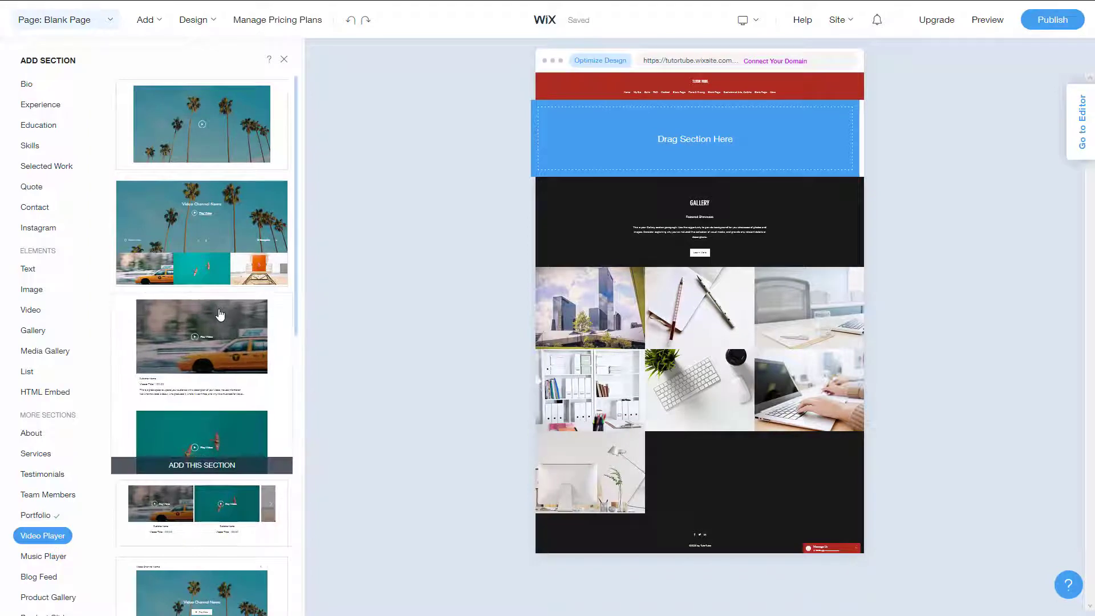
pyautogui.click(240, 214)
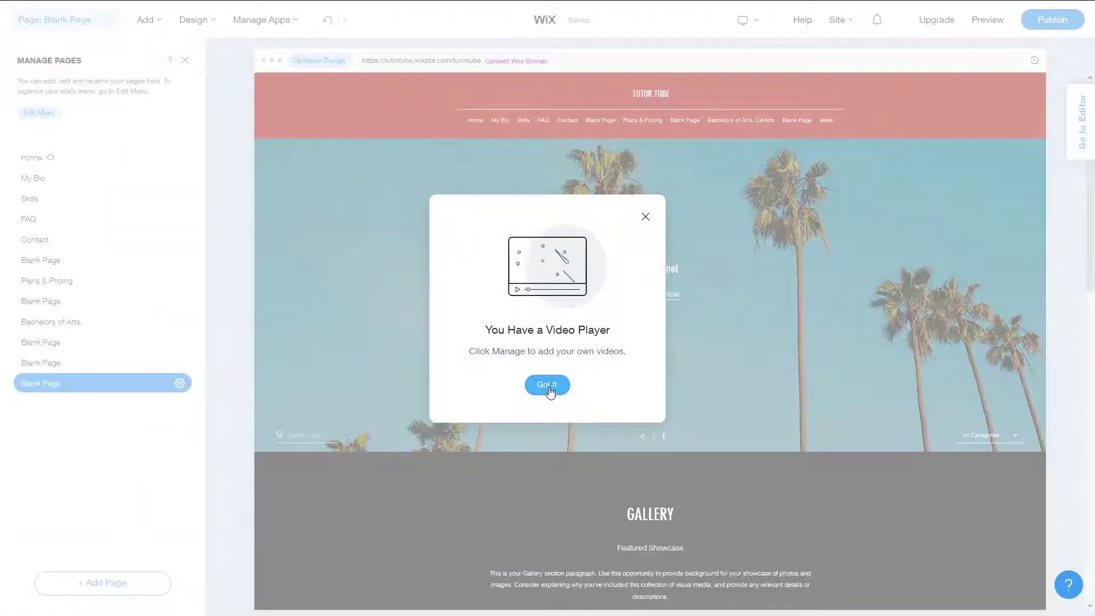
pyautogui.click(553, 384)
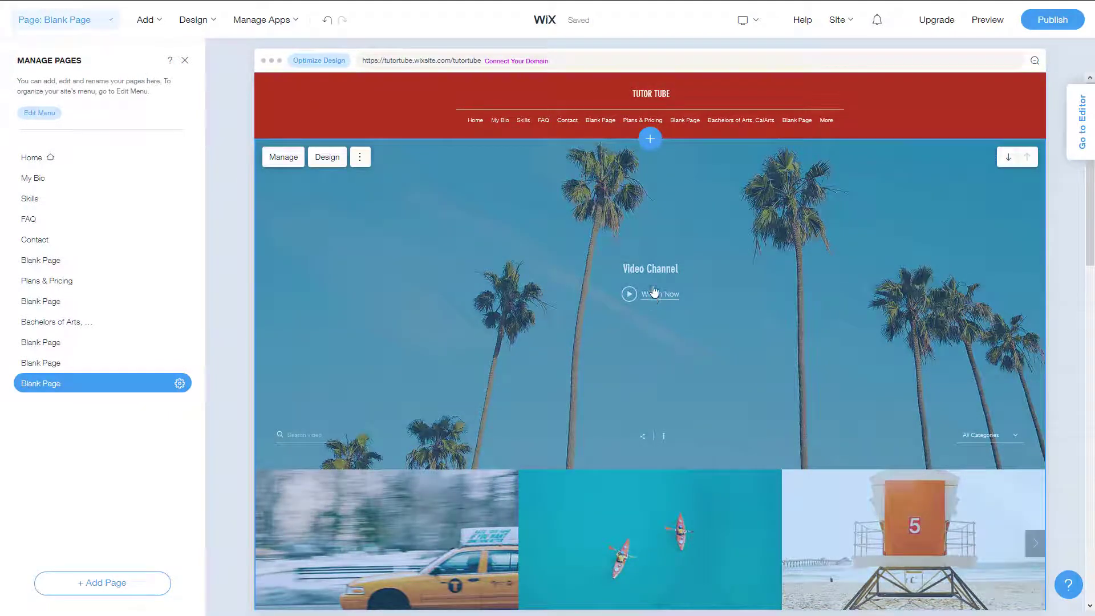
# Step: Upload the TutorTube - Multimedia Lessons video from the computer's Documents folder to the video library and return to the page editor
pyautogui.click(284, 159)
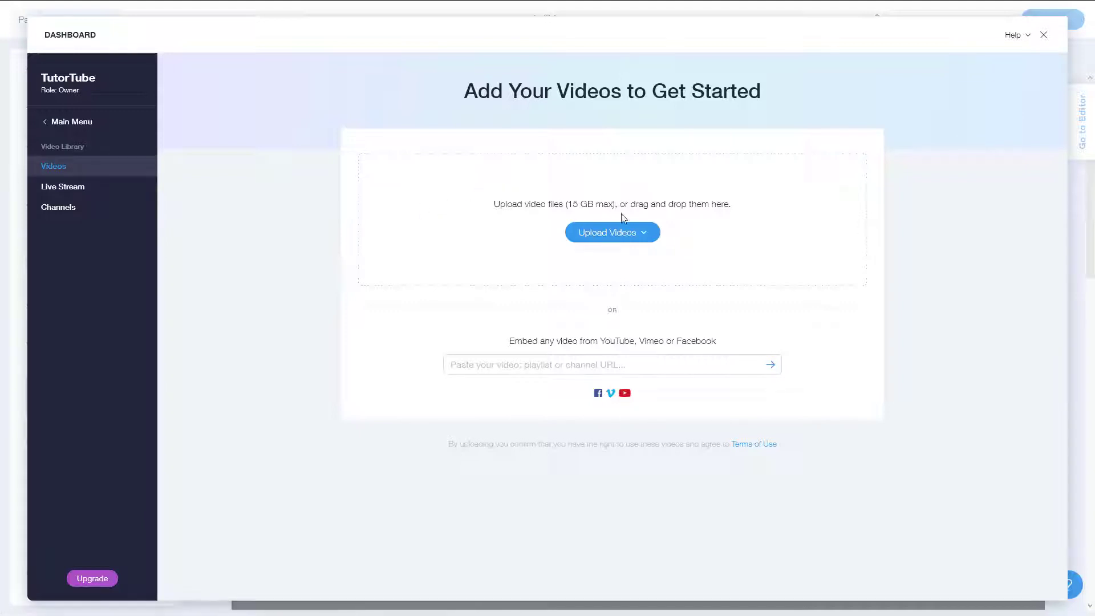
pyautogui.click(626, 234)
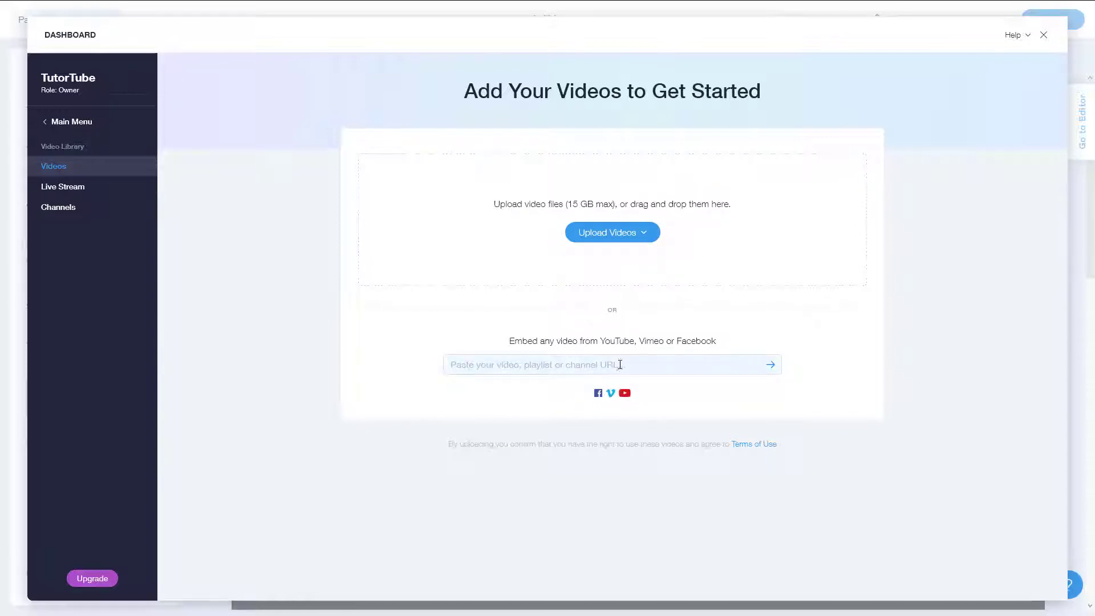
pyautogui.moveTo(628, 234)
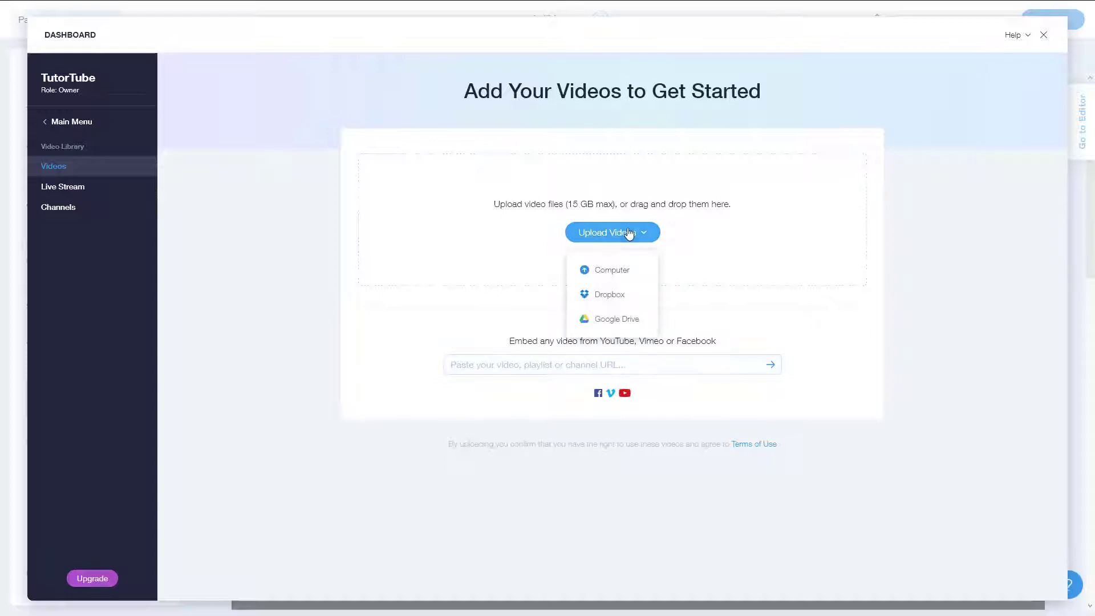
pyautogui.click(616, 272)
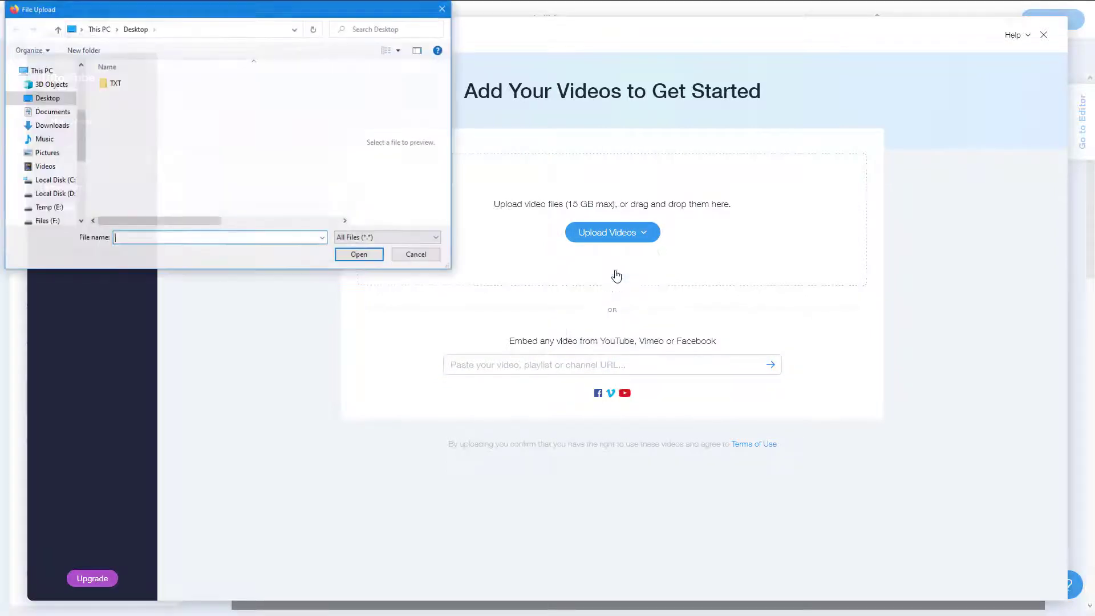
pyautogui.click(70, 114)
pyautogui.scroll(-3, 217, 148)
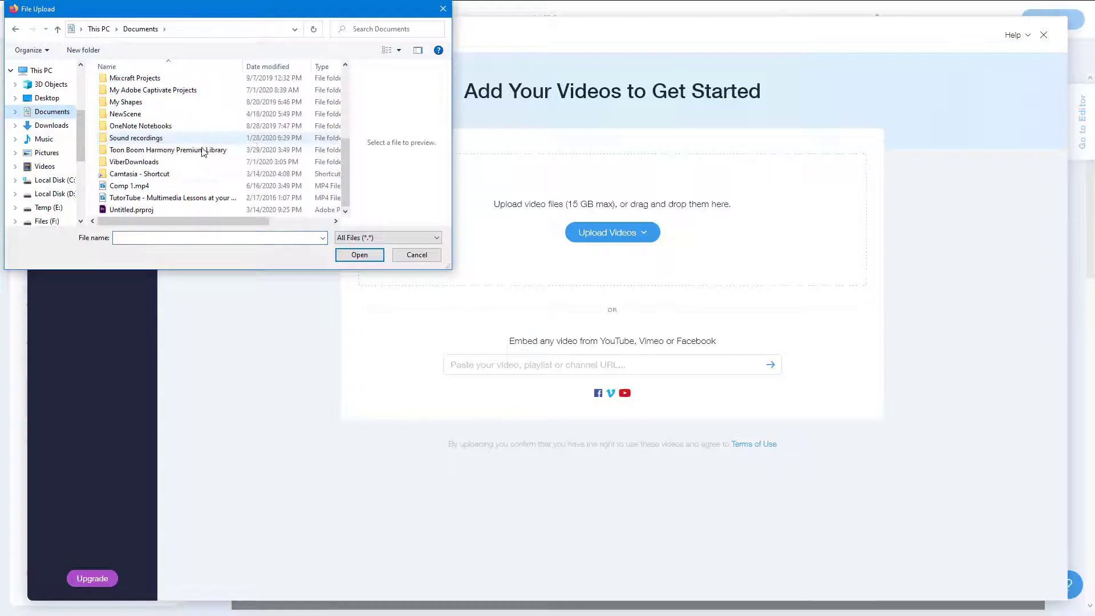
pyautogui.click(144, 199)
pyautogui.click(366, 253)
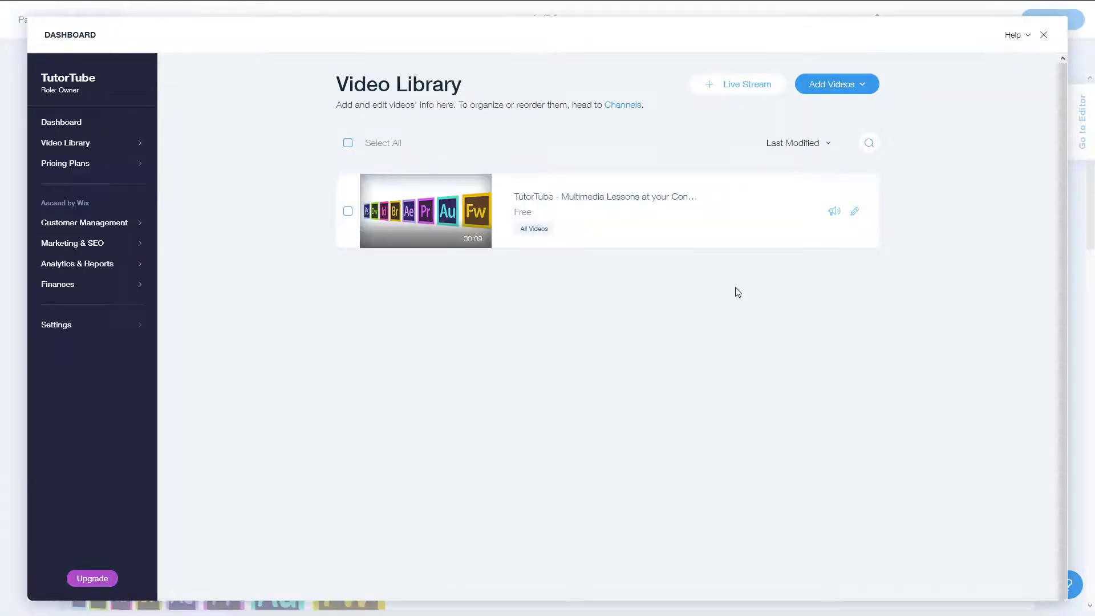
pyautogui.click(348, 214)
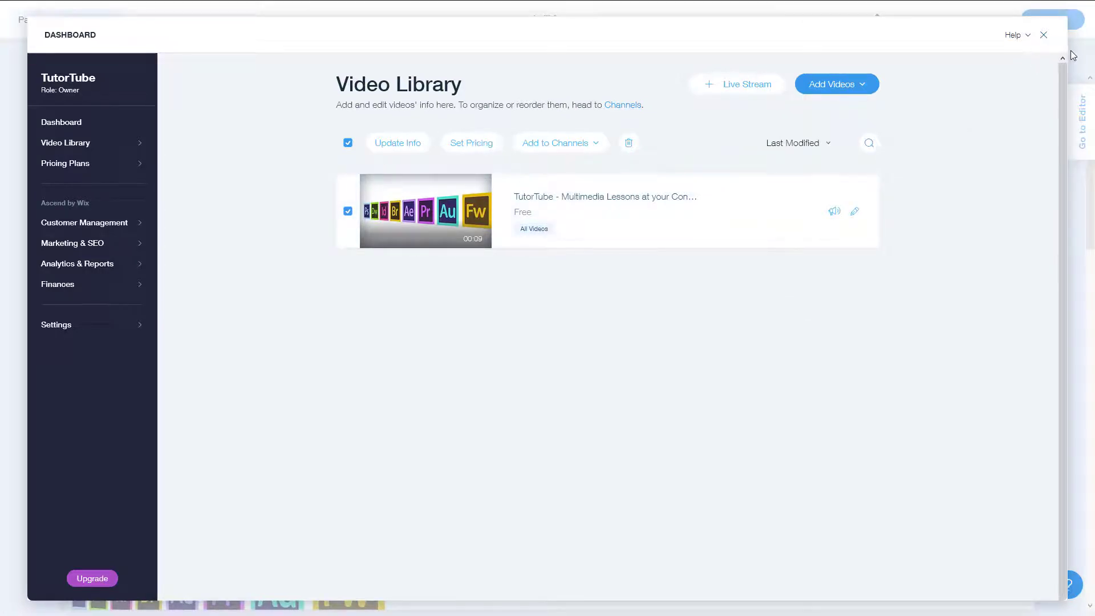
pyautogui.click(1042, 36)
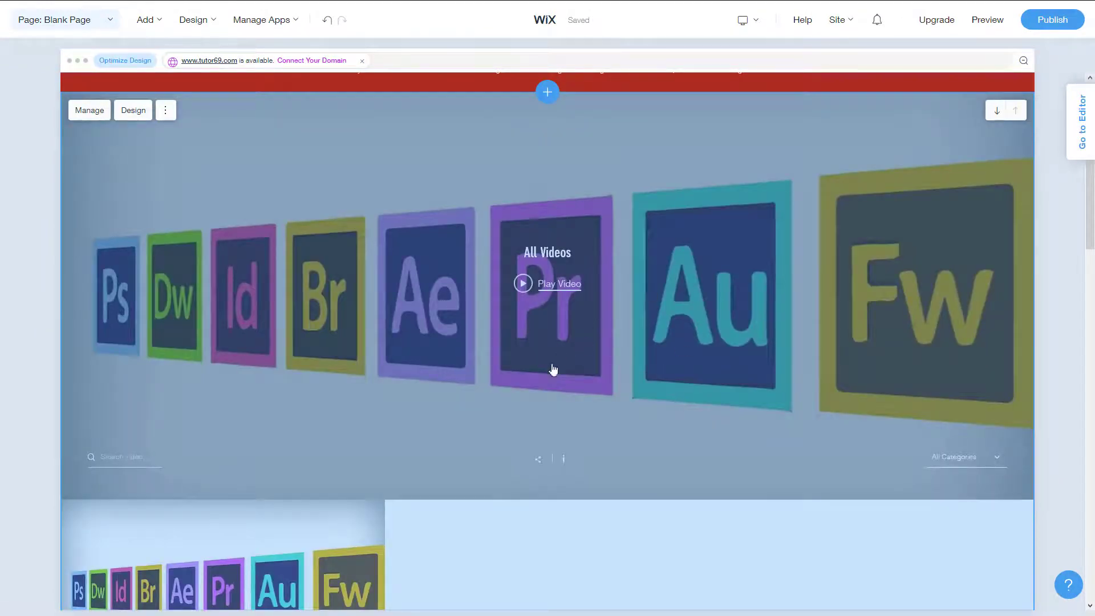
# Step: Preview the site and try to play the uploaded video in the new video section
pyautogui.click(529, 291)
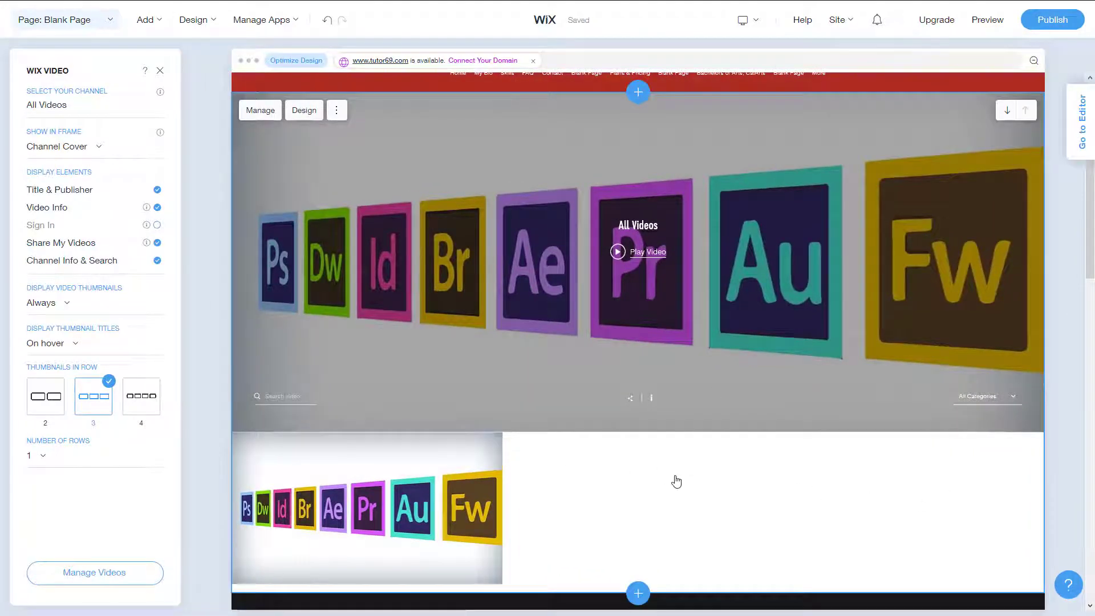
pyautogui.click(994, 25)
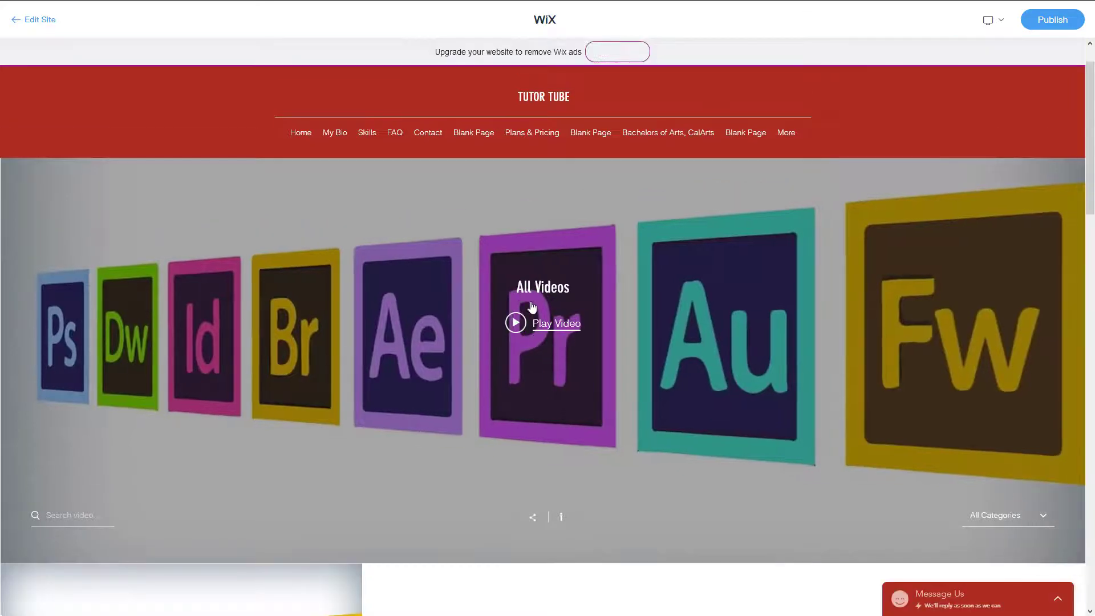
pyautogui.click(515, 323)
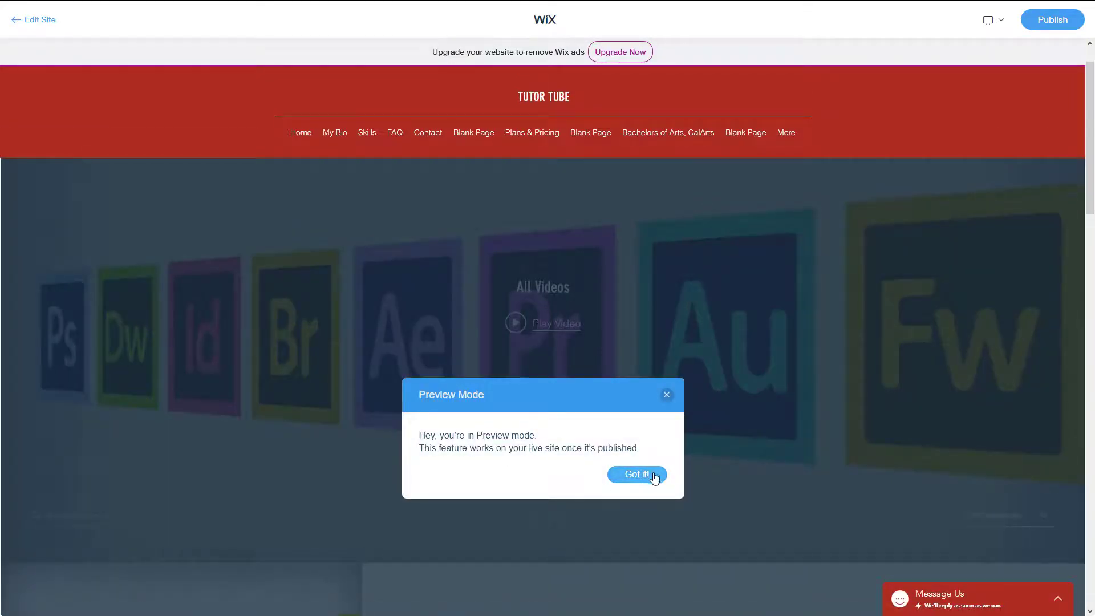
pyautogui.click(637, 478)
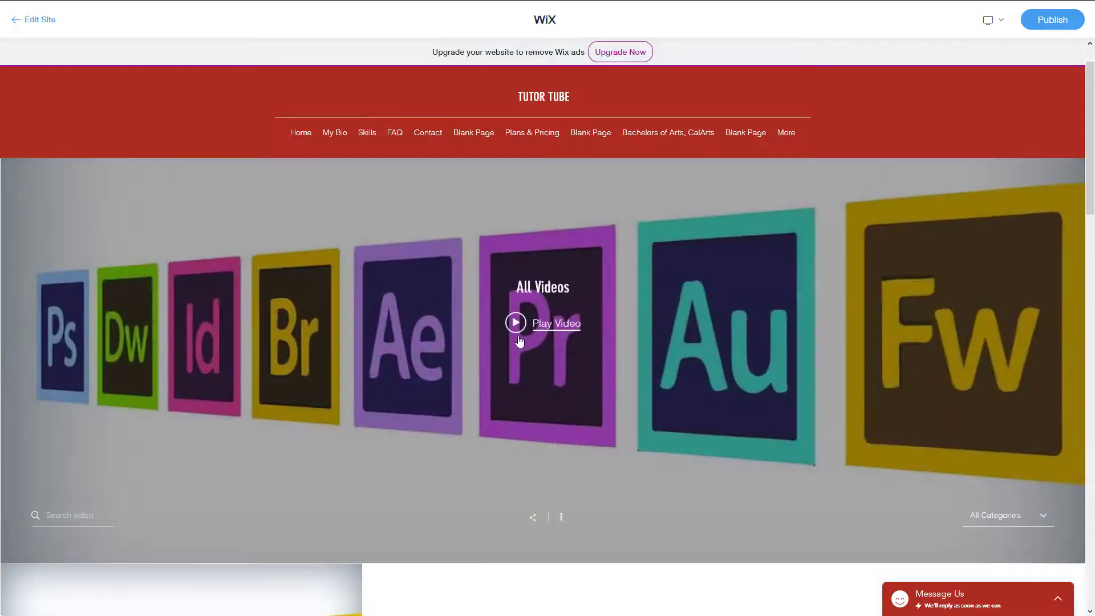
pyautogui.click(516, 324)
pyautogui.click(639, 479)
# Step: Inspect the video section's thumbnail area and video search field in the preview, and return to editing the site
pyautogui.scroll(-6, 325, 445)
pyautogui.scroll(4, 73, 396)
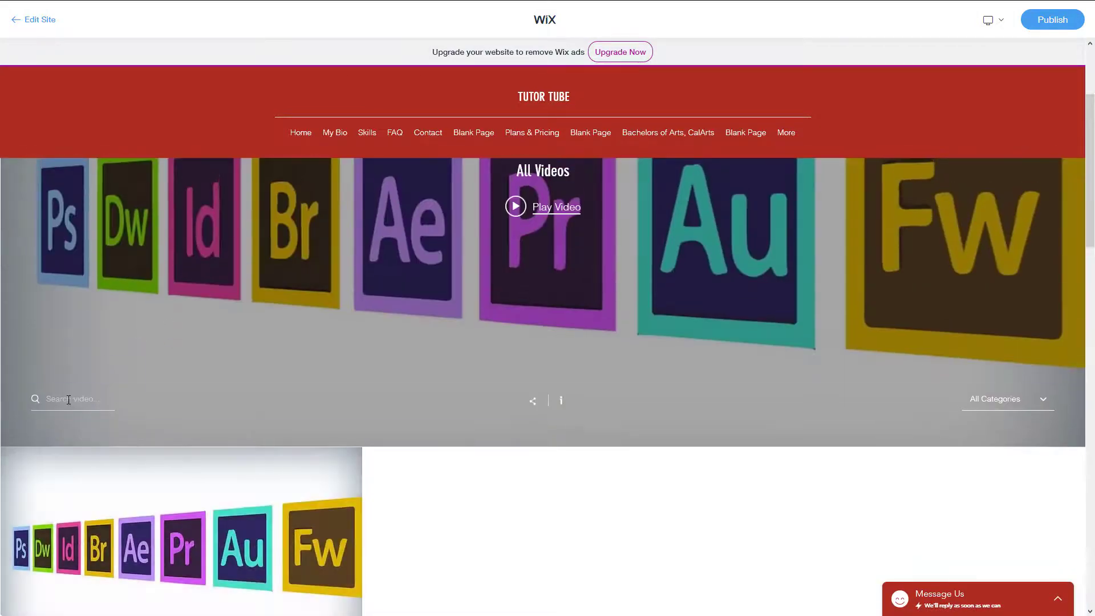
pyautogui.click(69, 400)
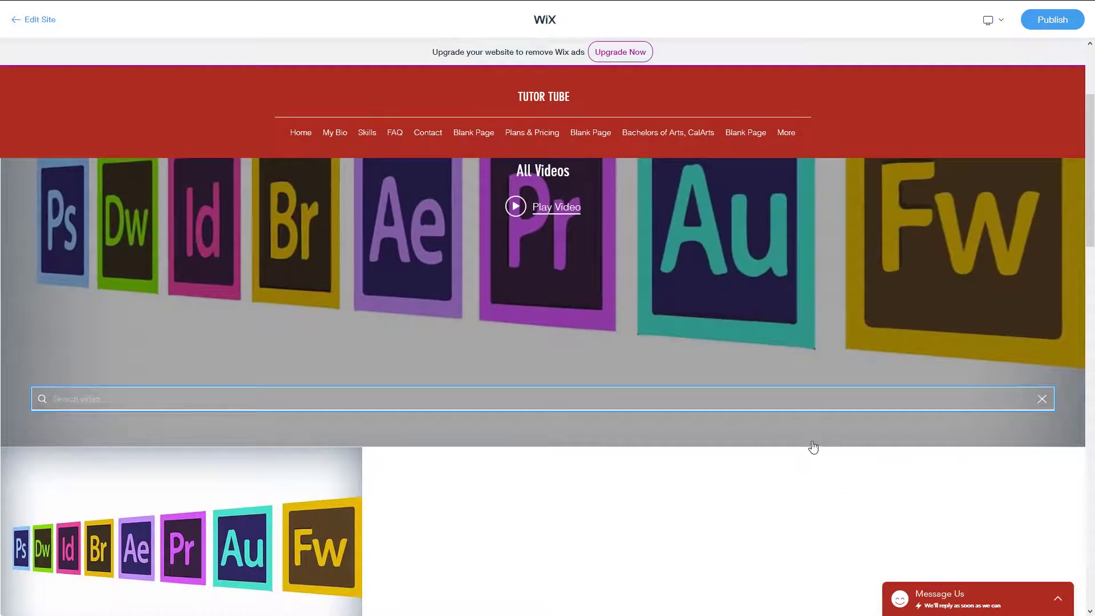
pyautogui.scroll(3, 814, 448)
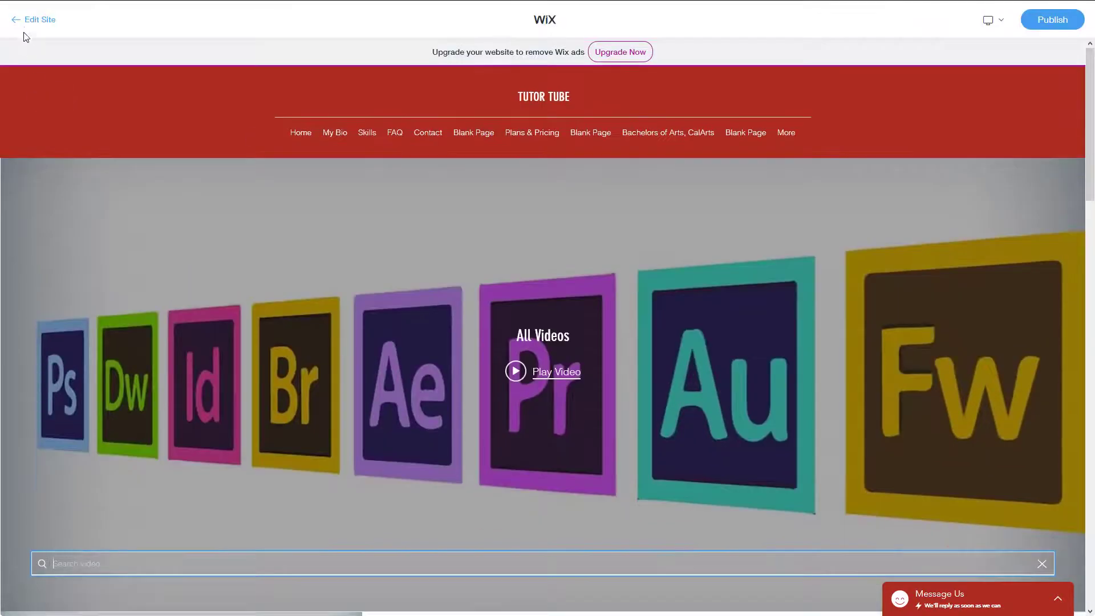
pyautogui.click(29, 27)
pyautogui.click(41, 21)
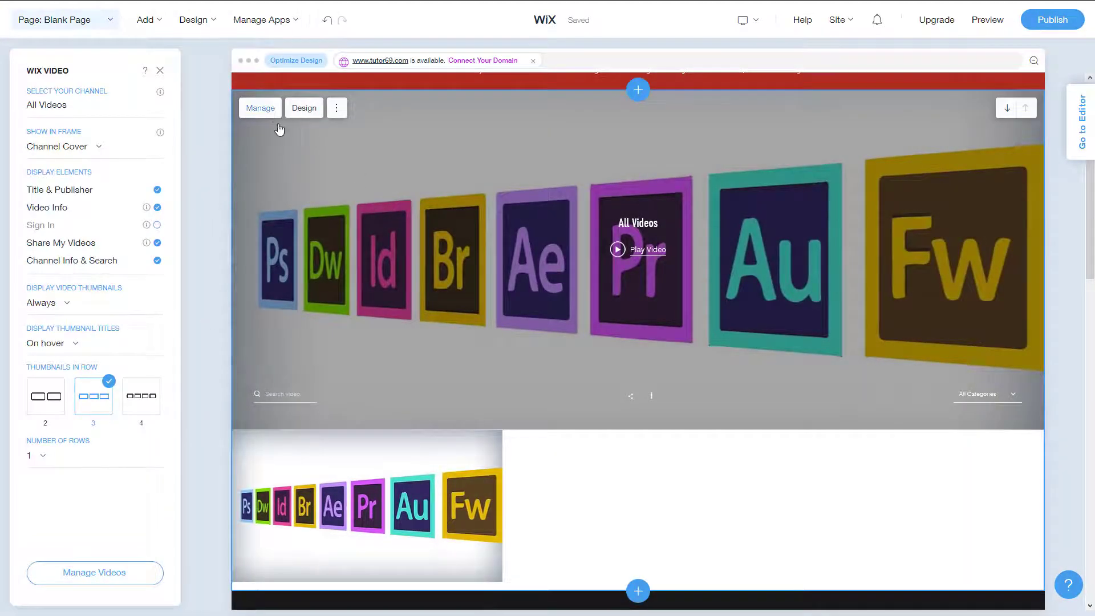
# Step: Set the video section to show 4 thumbnails in a row and 2 rows
pyautogui.click(47, 402)
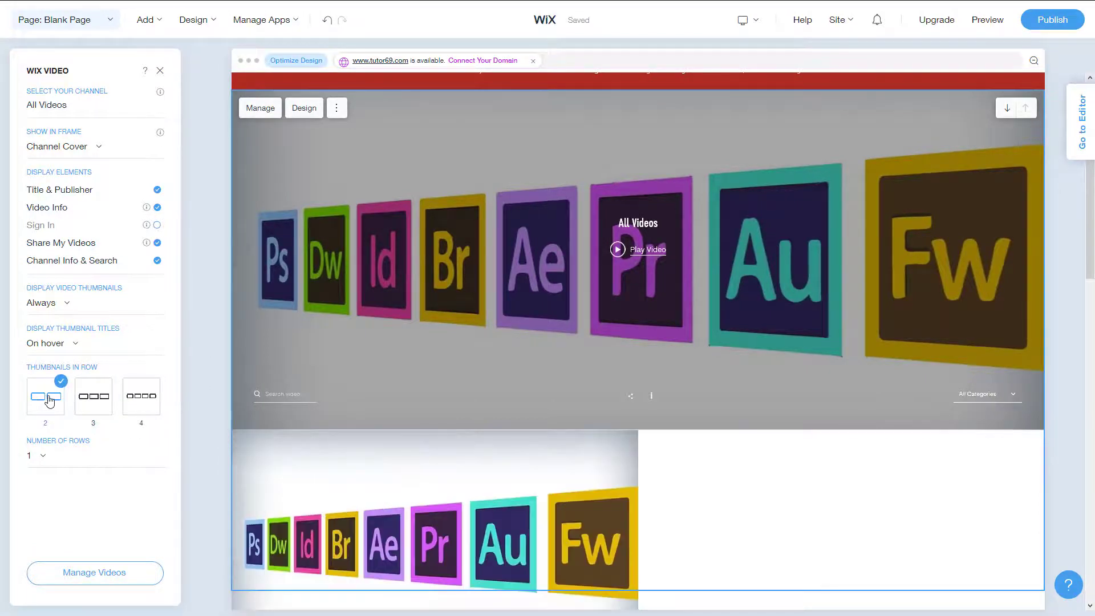
pyautogui.click(137, 404)
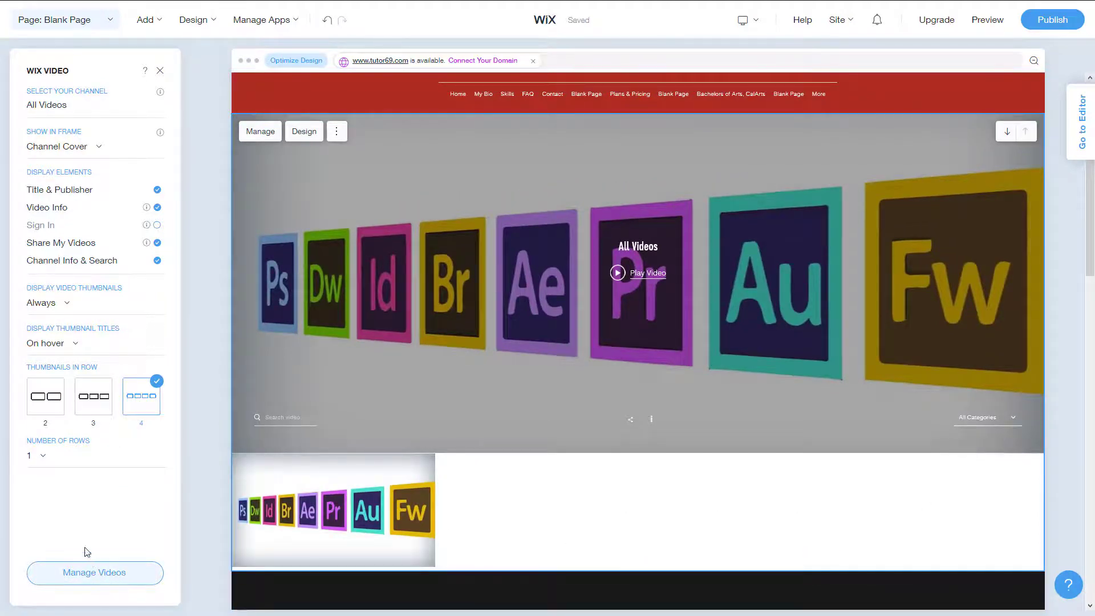
pyautogui.click(39, 455)
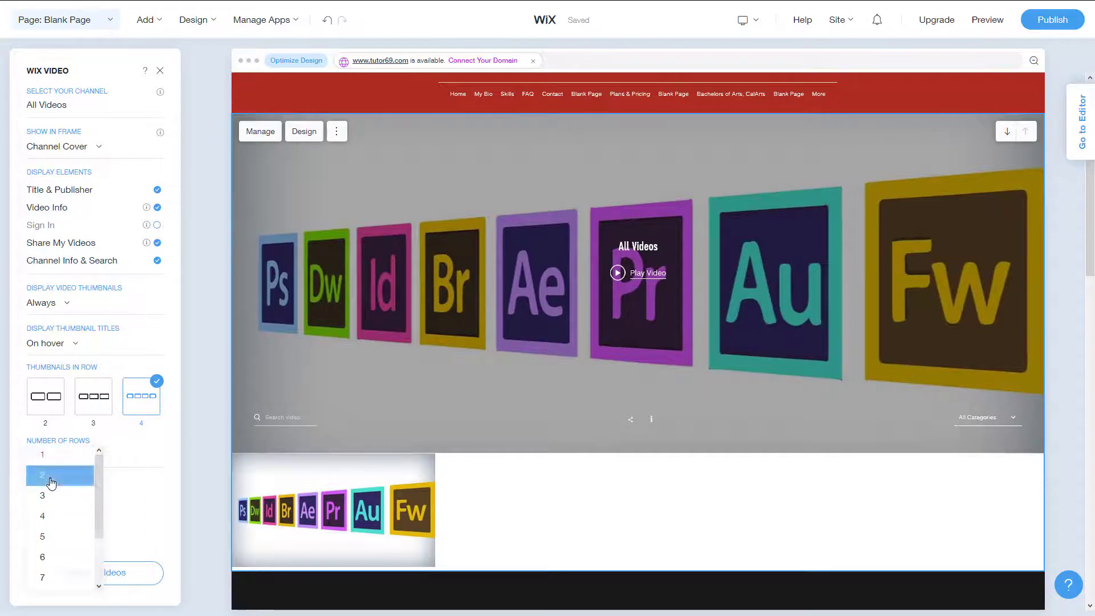
pyautogui.click(51, 482)
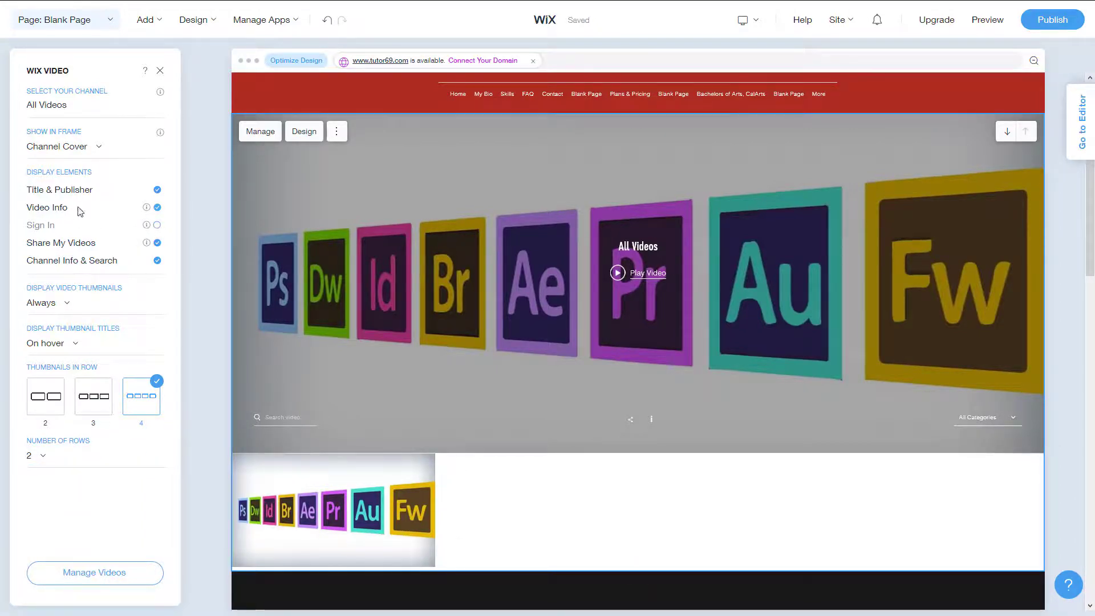
pyautogui.click(158, 208)
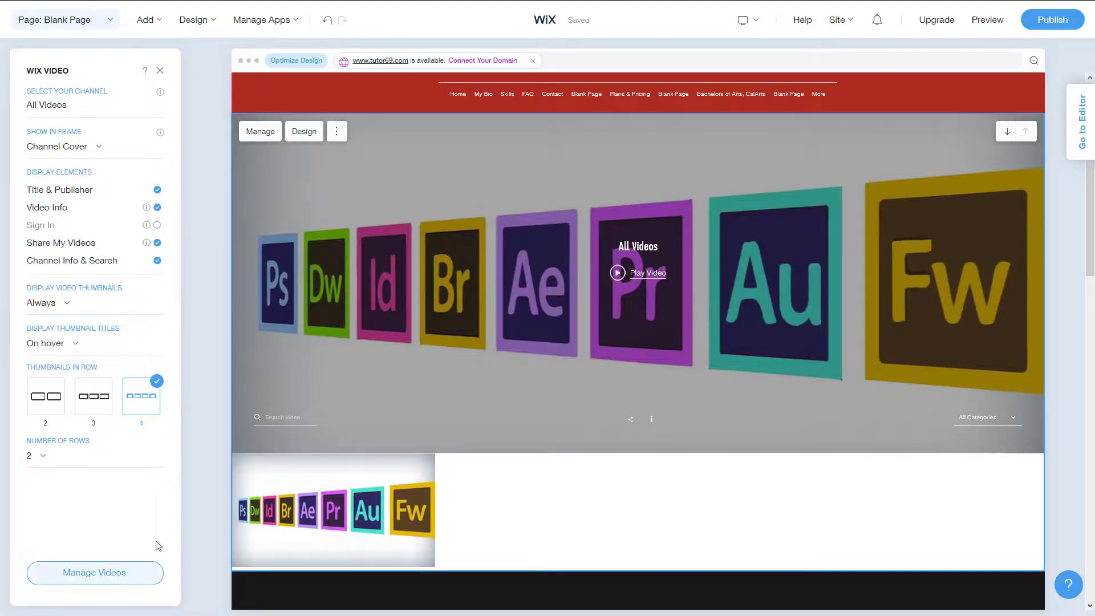
# Step: Try the single-player design for the video section and switch it to the horizontal strip layout with titles below the videos
pyautogui.click(305, 132)
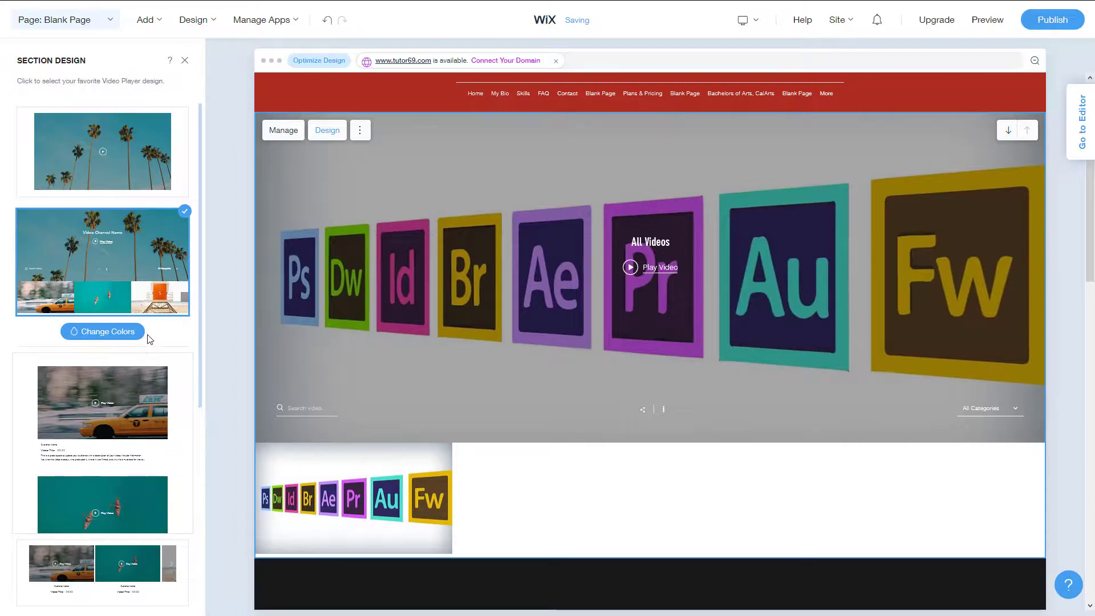
pyautogui.click(162, 159)
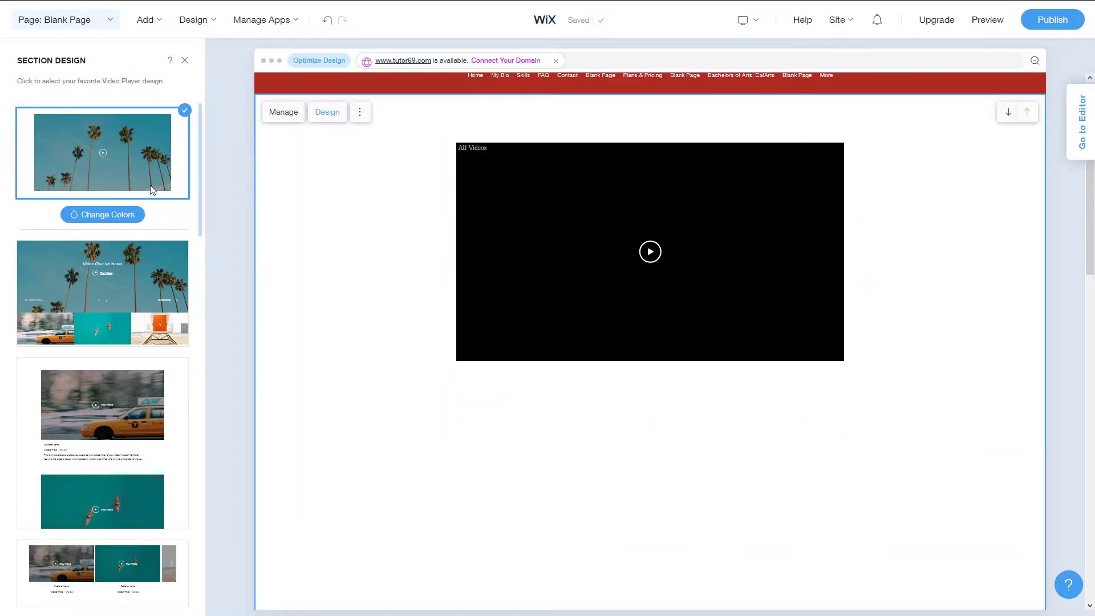
pyautogui.scroll(-2, 132, 318)
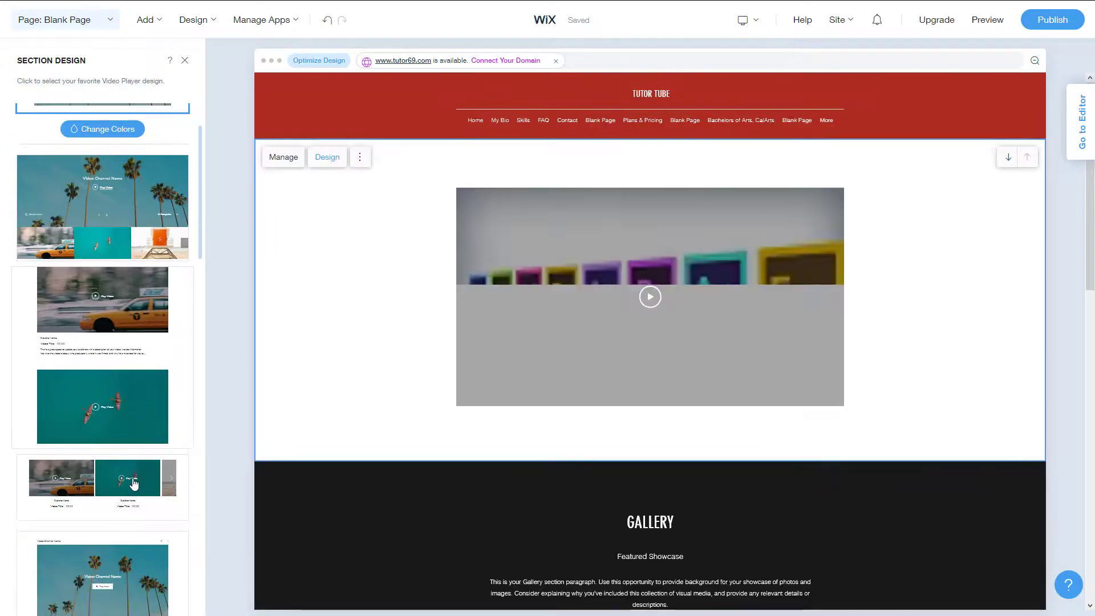
pyautogui.click(135, 482)
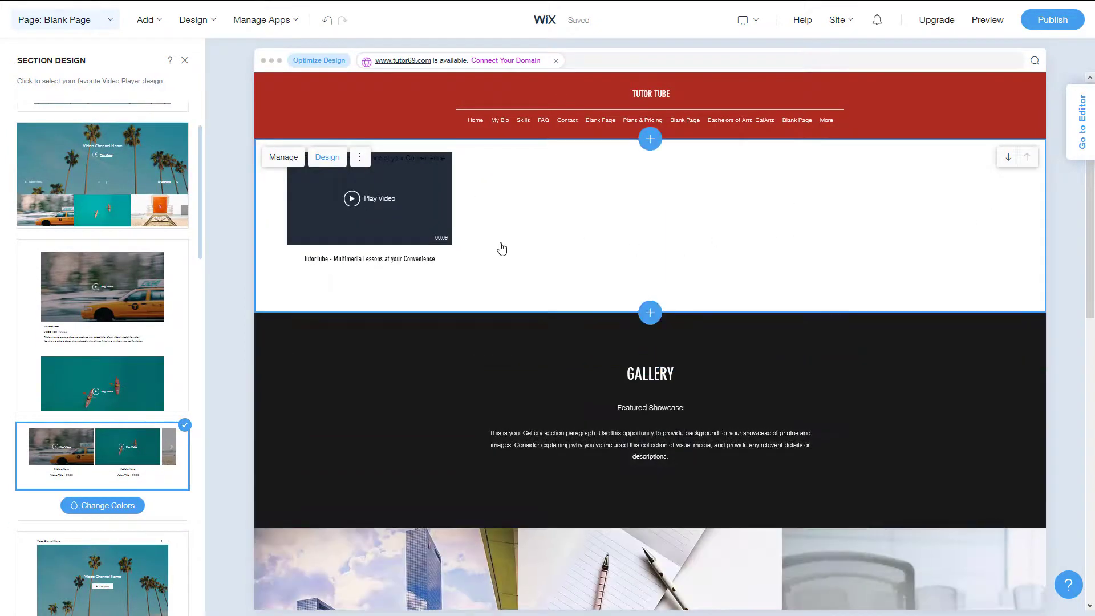
pyautogui.scroll(-3, 28, 420)
pyautogui.scroll(-10, 27, 419)
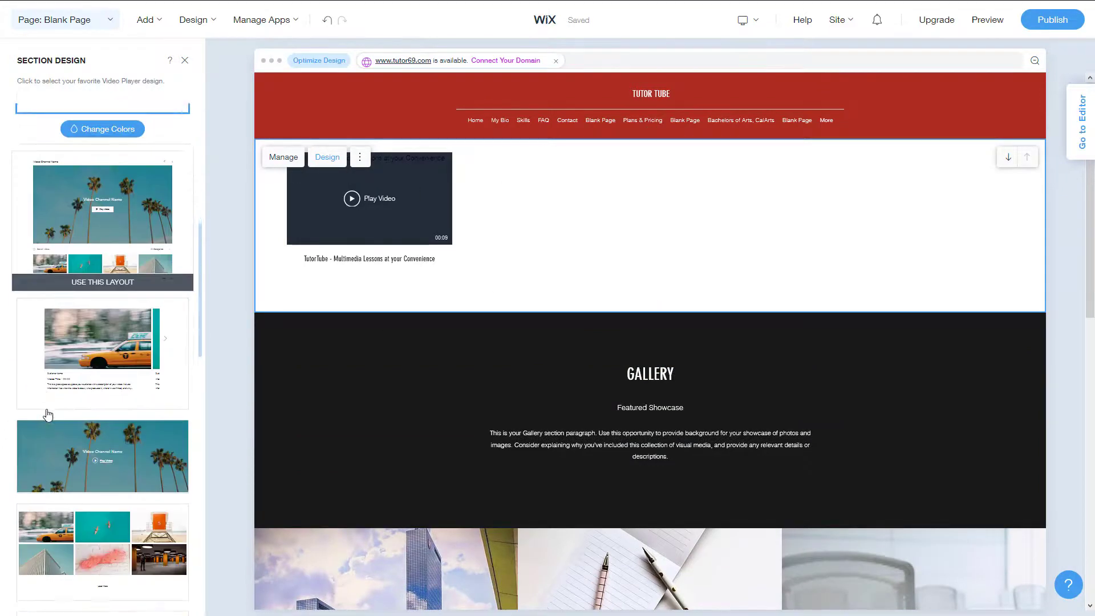